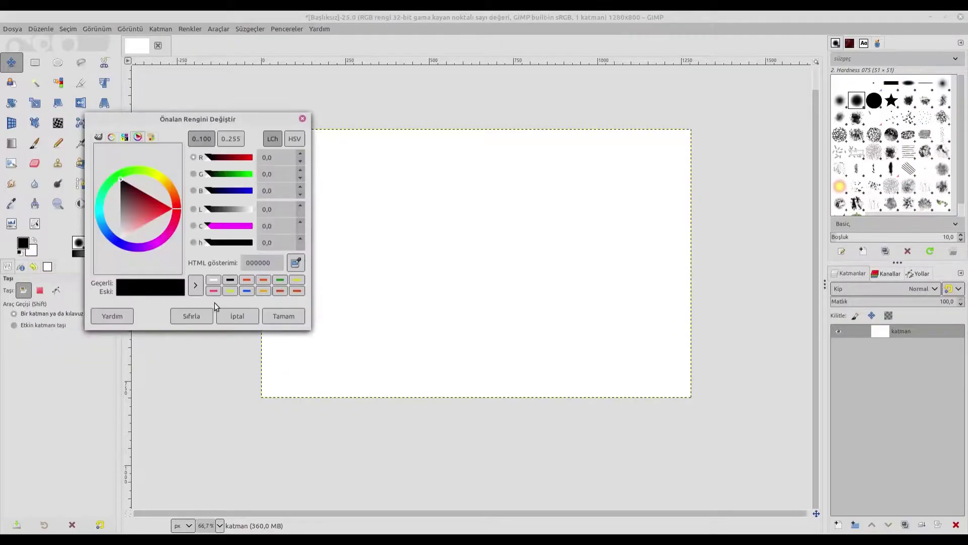
Set the foreground colour to orange-red ed5317 and choose yellow from history as the background.
{"action": "left_click", "coordinate": [247, 281]}
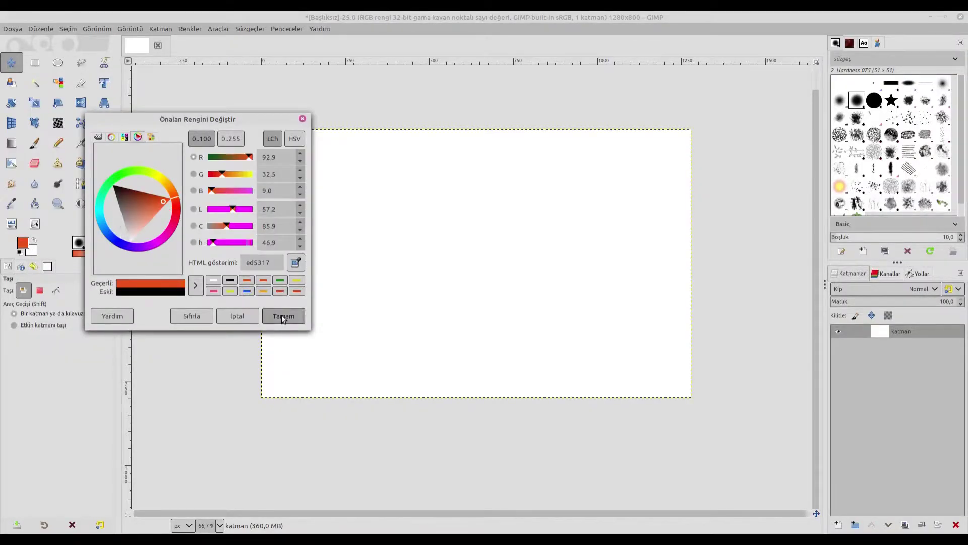
{"action": "left_click", "coordinate": [283, 317]}
{"action": "left_click", "coordinate": [33, 249]}
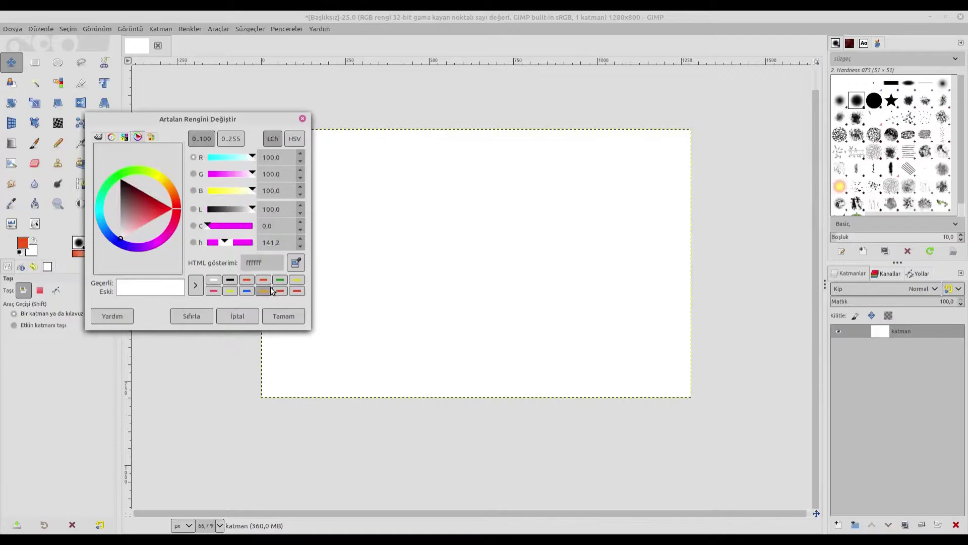
{"action": "left_click", "coordinate": [297, 280]}
Confirm the yellow background and fill the canvas with an upper-left to lower-right orange-to-yellow gradient.
{"action": "left_click", "coordinate": [282, 315]}
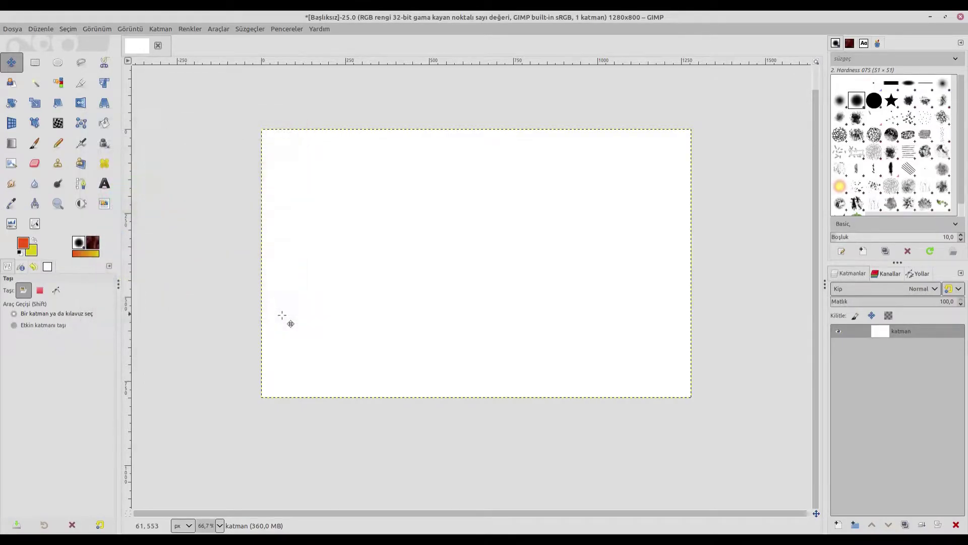
{"action": "left_click", "coordinate": [16, 147]}
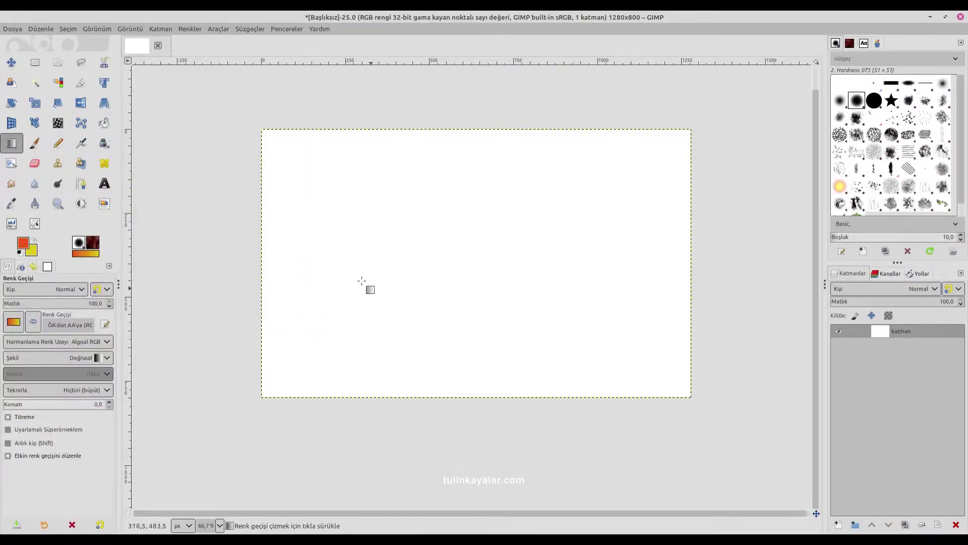
{"action": "mouse_move", "coordinate": [301, 240]}
{"action": "left_mouse_down"}
{"action": "mouse_move", "coordinate": [587, 266]}
{"action": "mouse_move", "coordinate": [635, 328]}
{"action": "left_mouse_up"}
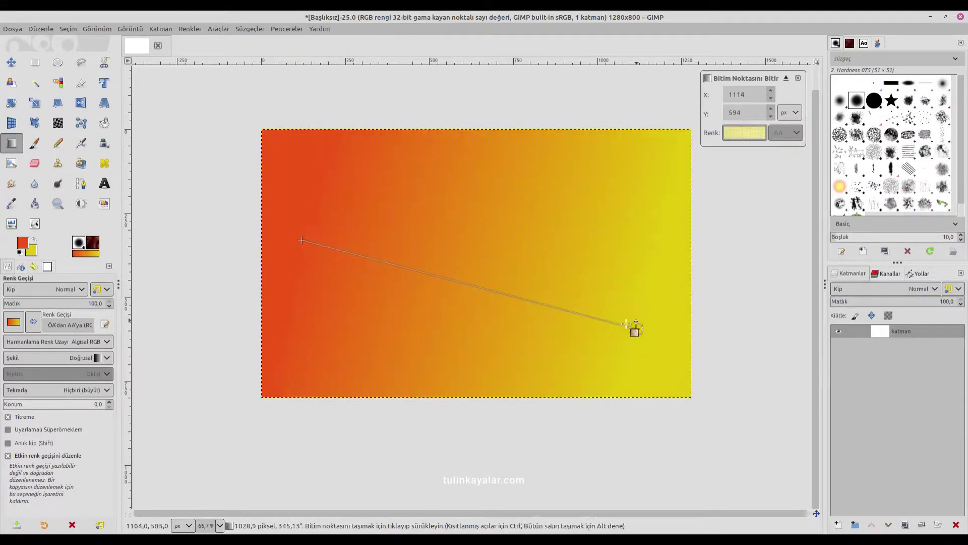
{"action": "left_click_drag", "start_coordinate": [303, 240], "coordinate": [397, 205]}
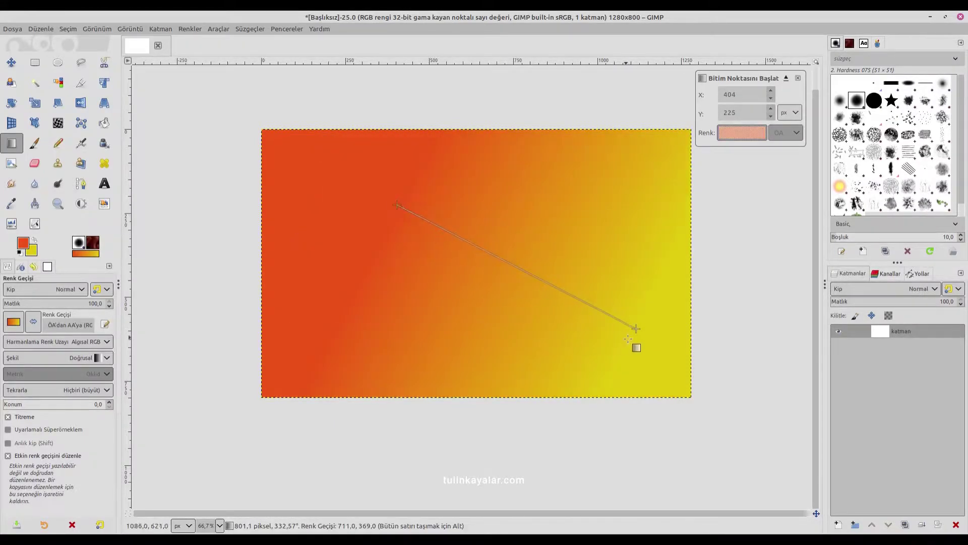
{"action": "left_click_drag", "start_coordinate": [636, 329], "coordinate": [580, 340]}
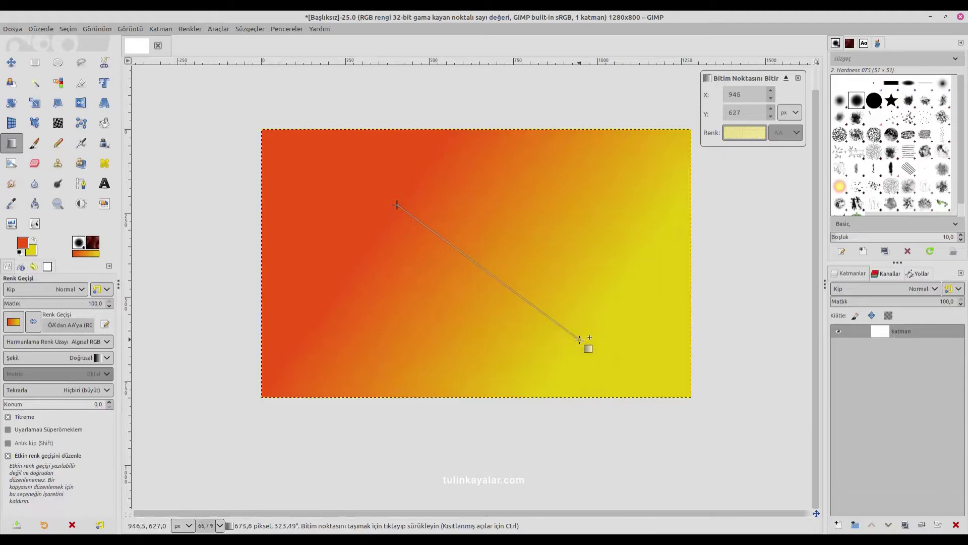
{"action": "key", "text": "Return"}
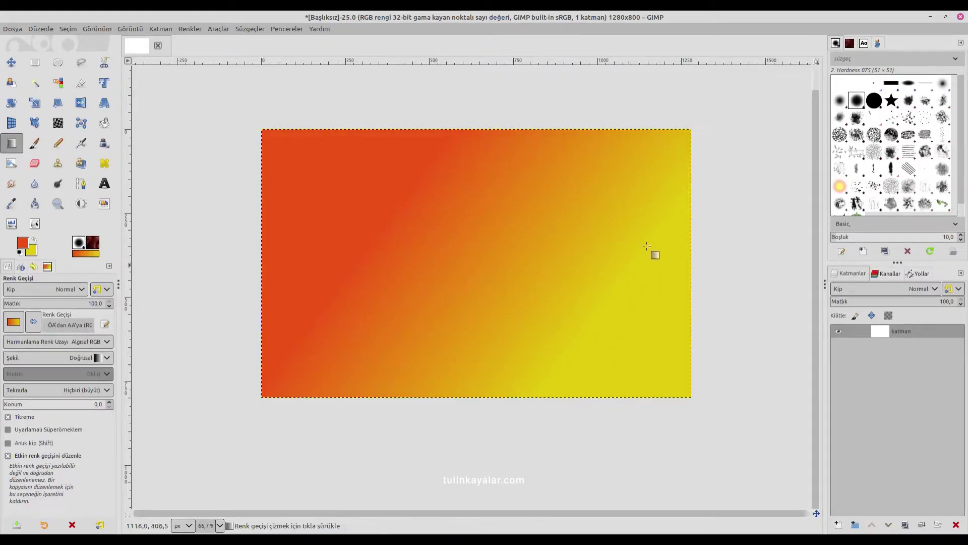
{"action": "left_click", "coordinate": [11, 62]}
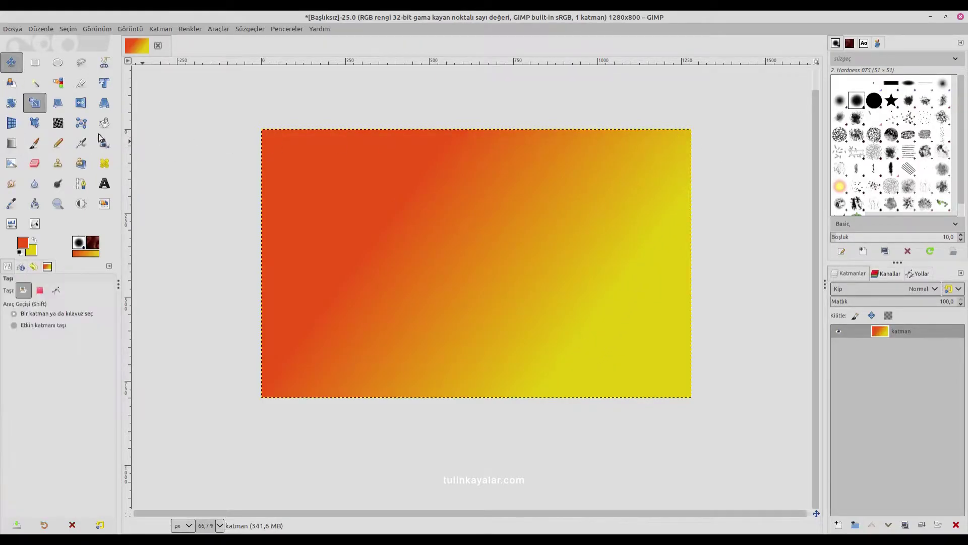
Apply Filters > Distorts > Mosaic, move its dialog aside and view the canvas at 100%.
{"action": "left_click", "coordinate": [247, 28]}
{"action": "mouse_move", "coordinate": [262, 124]}
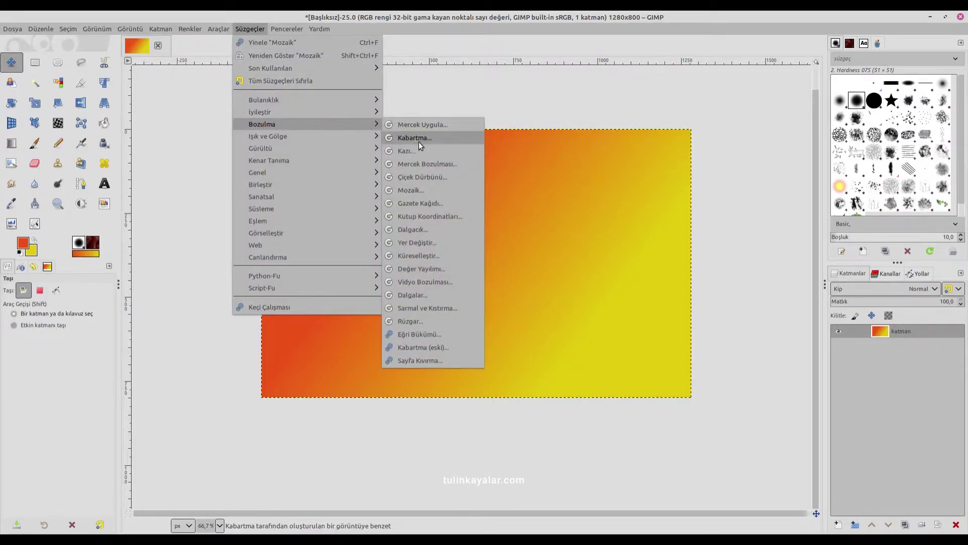
{"action": "left_click", "coordinate": [420, 190]}
{"action": "left_click_drag", "start_coordinate": [593, 144], "coordinate": [719, 132]}
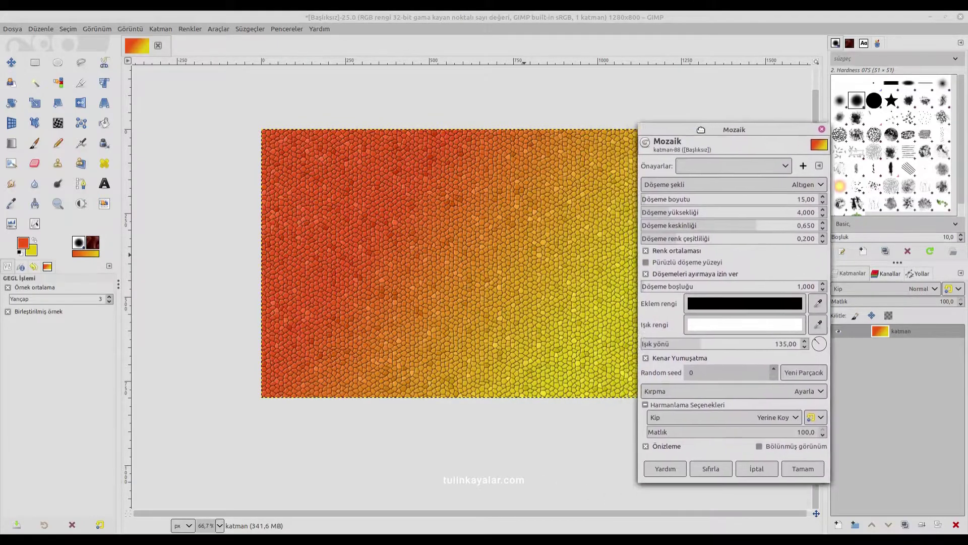
{"action": "scroll", "coordinate": [448, 262], "scroll_direction": "up", "scroll_amount": 1}
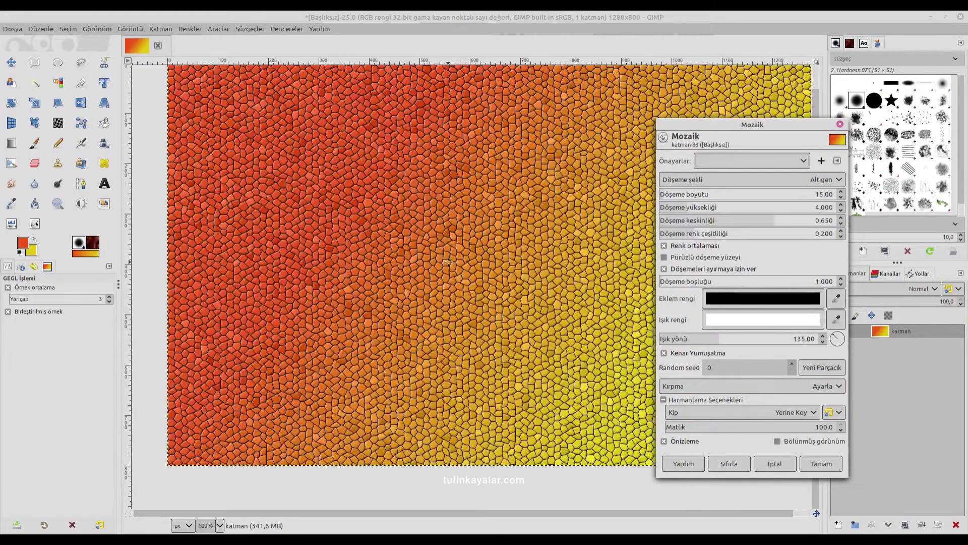
{"action": "scroll", "coordinate": [448, 262], "scroll_direction": "up", "scroll_amount": 1}
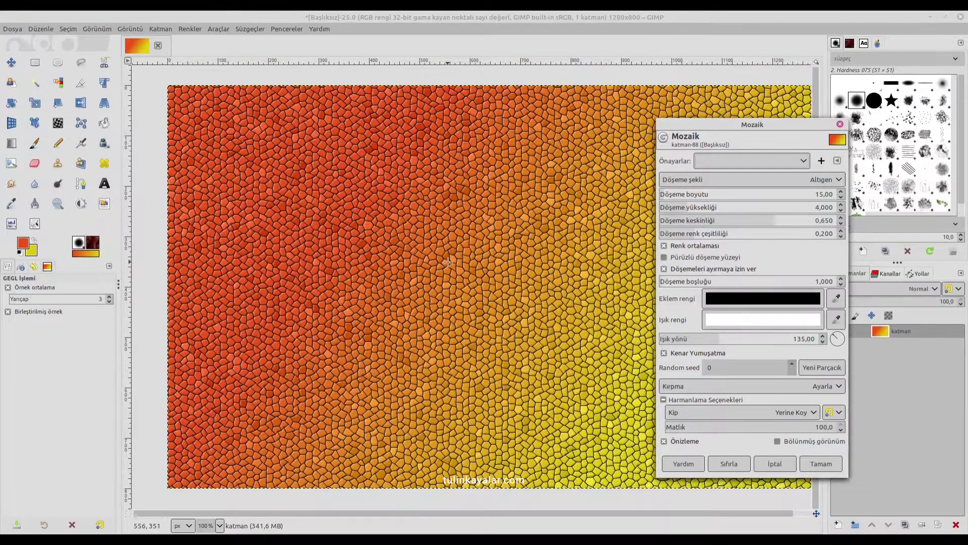
{"action": "scroll", "coordinate": [448, 262], "scroll_direction": "right", "scroll_amount": 1}
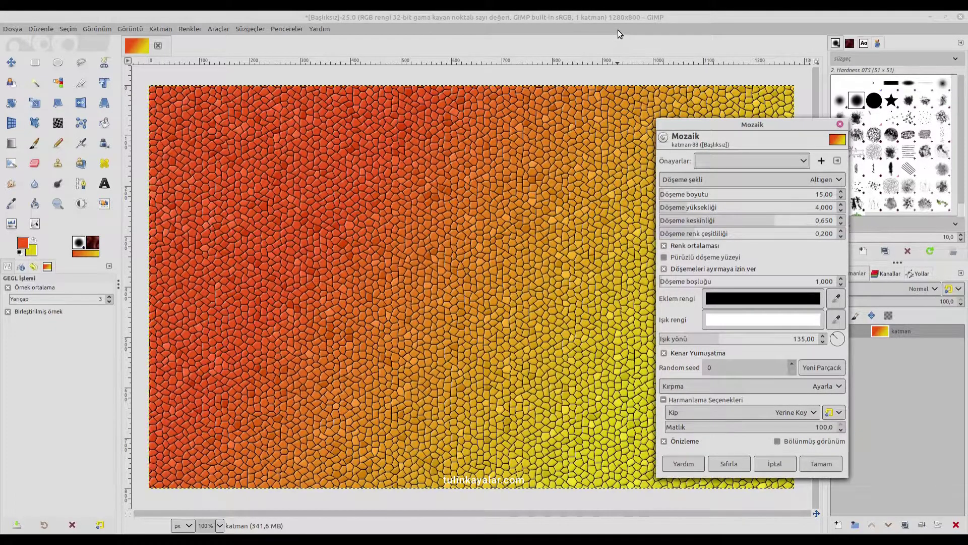
Set the Mosaic tile geometry to Triangles and the tile size to 44,28.
{"action": "left_click", "coordinate": [730, 180]}
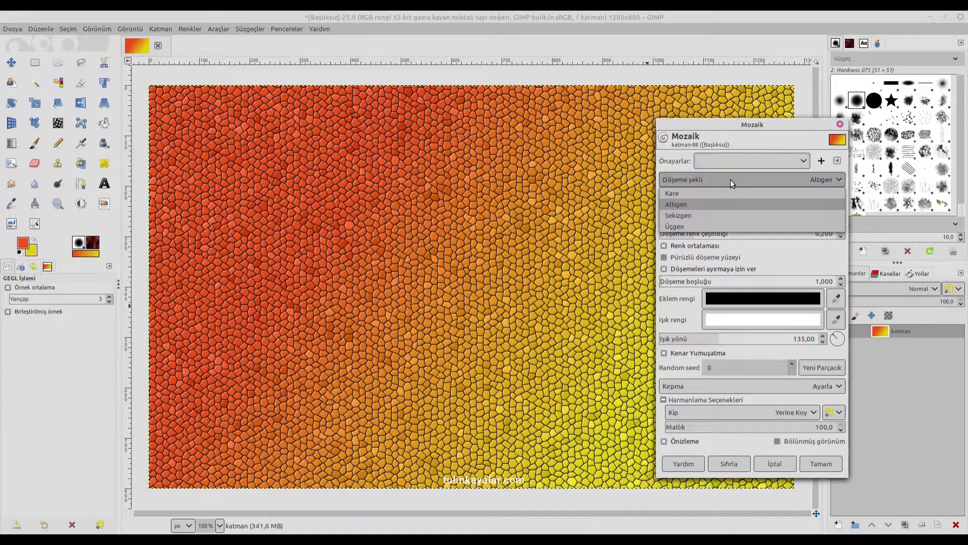
{"action": "left_click", "coordinate": [676, 194]}
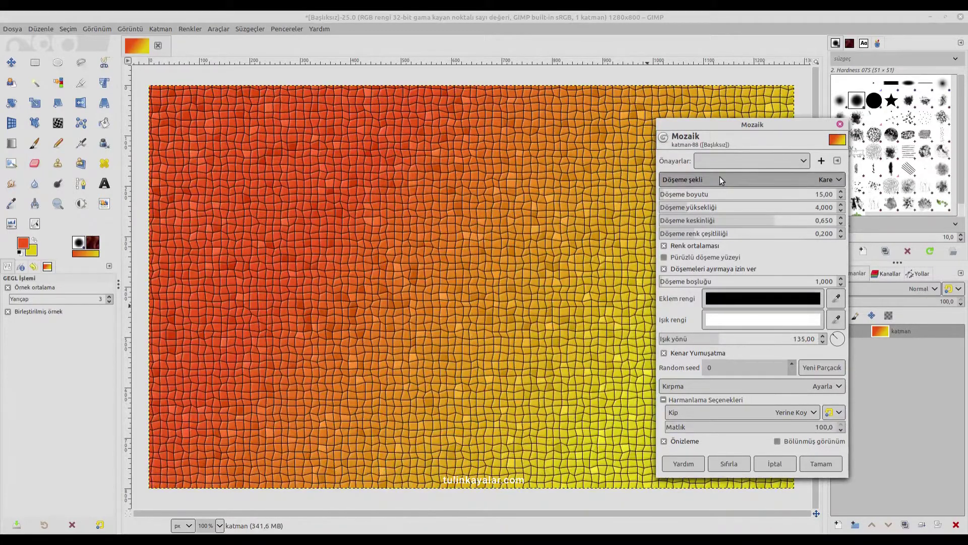
{"action": "scroll", "coordinate": [719, 177], "scroll_direction": "down", "scroll_amount": 1}
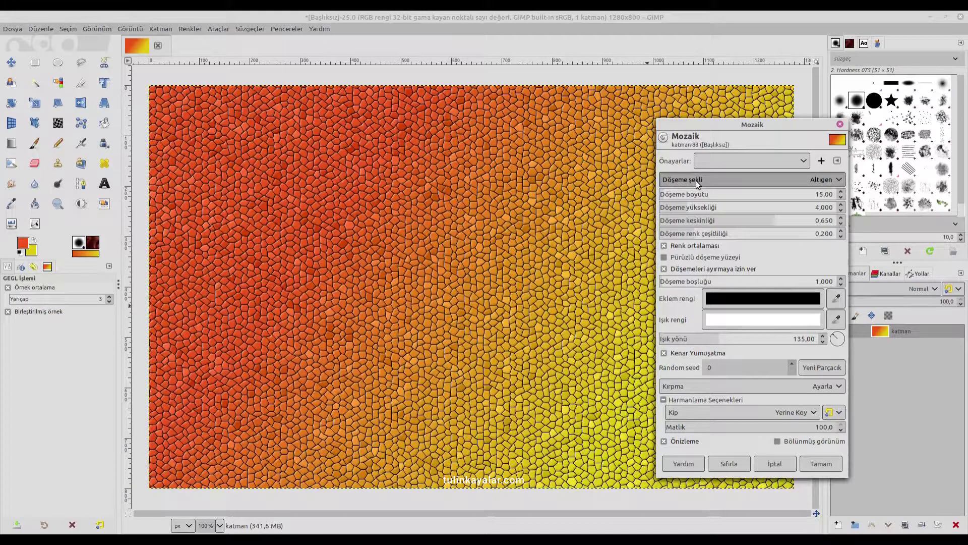
{"action": "scroll", "coordinate": [697, 181], "scroll_direction": "down", "scroll_amount": 1}
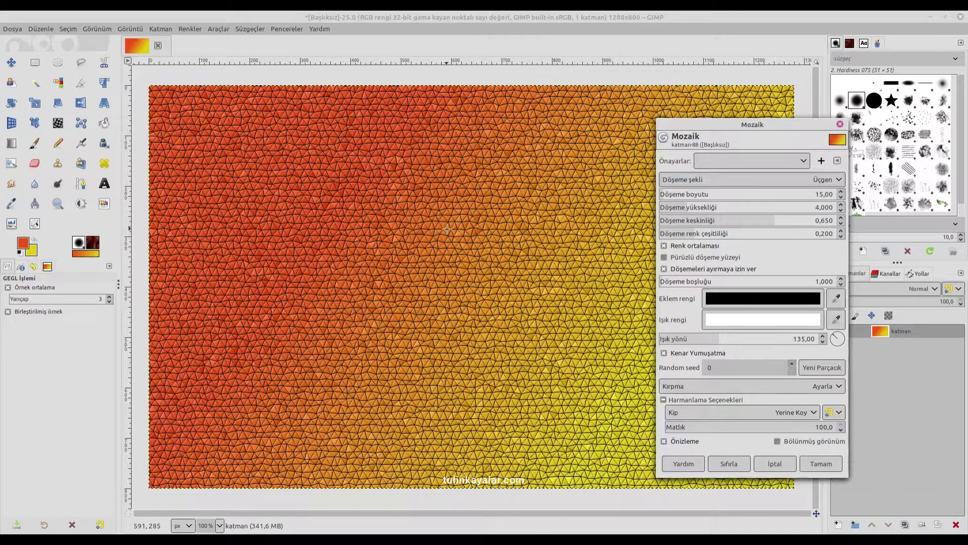
{"action": "left_click", "coordinate": [678, 196]}
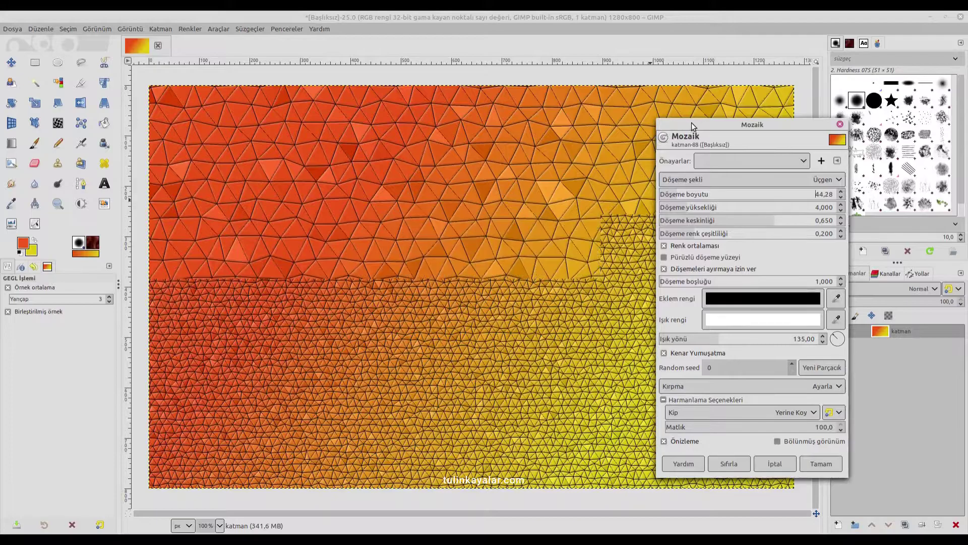
Set Mosaic tile size 95,89, tile height 10,554 and tile neatness 0,338, checking at 50% zoom.
{"action": "left_click_drag", "start_coordinate": [696, 126], "coordinate": [755, 150]}
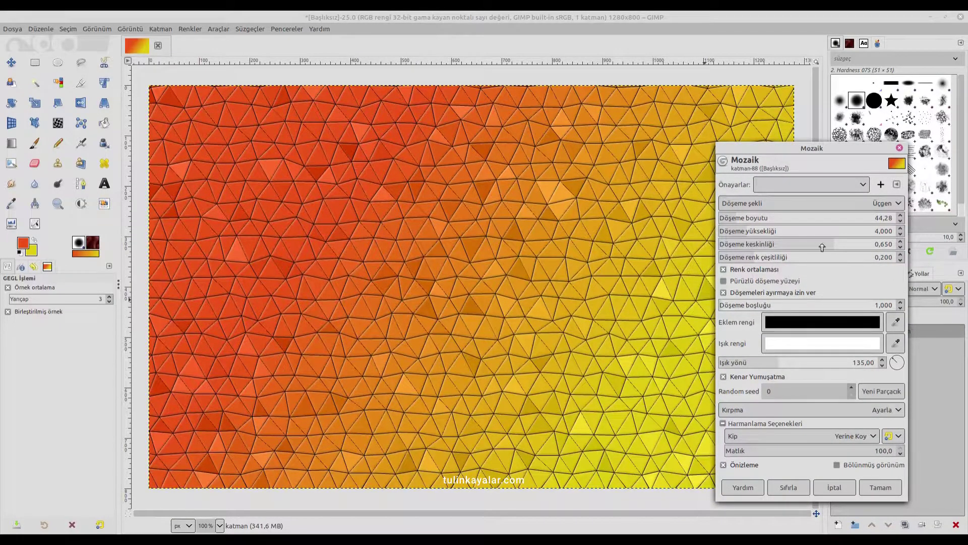
{"action": "left_click_drag", "start_coordinate": [759, 218], "coordinate": [768, 218]}
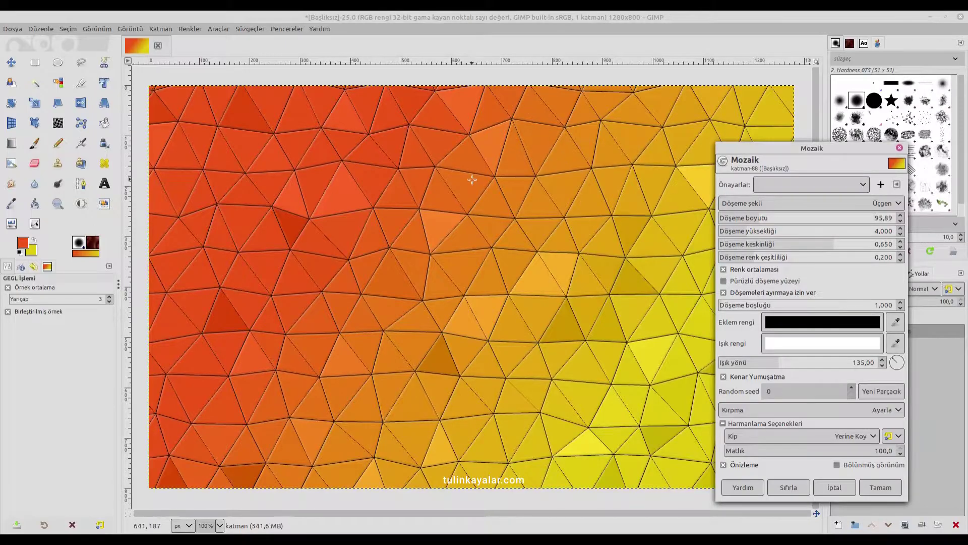
{"action": "left_click", "coordinate": [808, 229]}
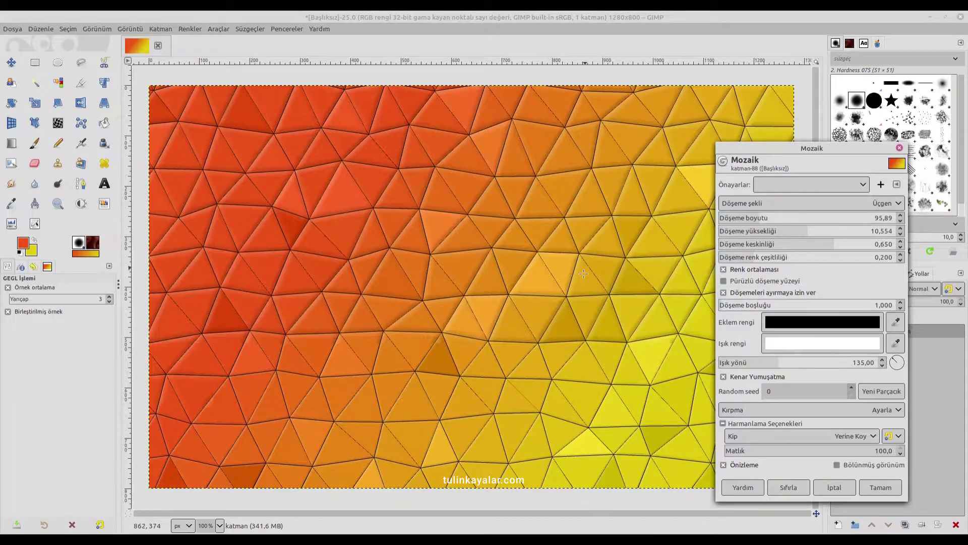
{"action": "key", "text": "minus"}
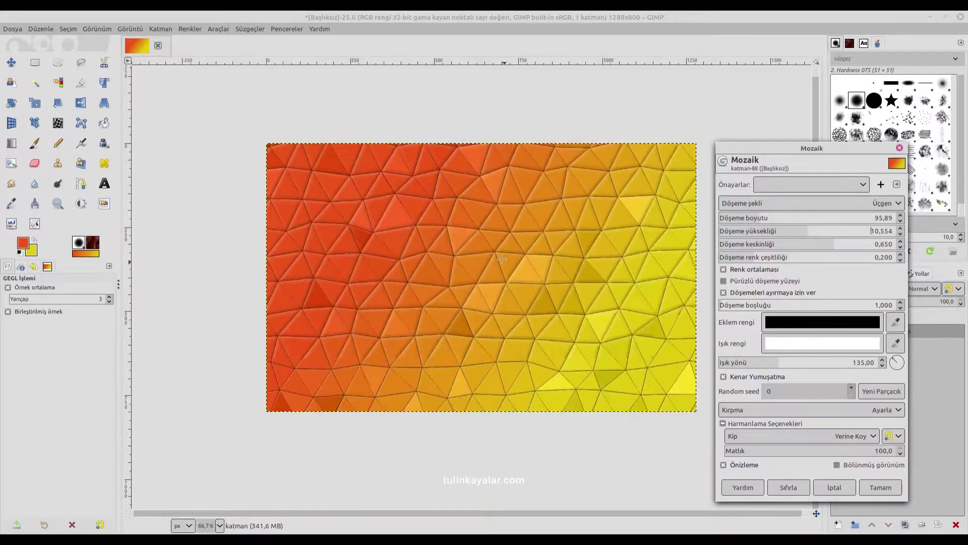
{"action": "key", "text": "minus"}
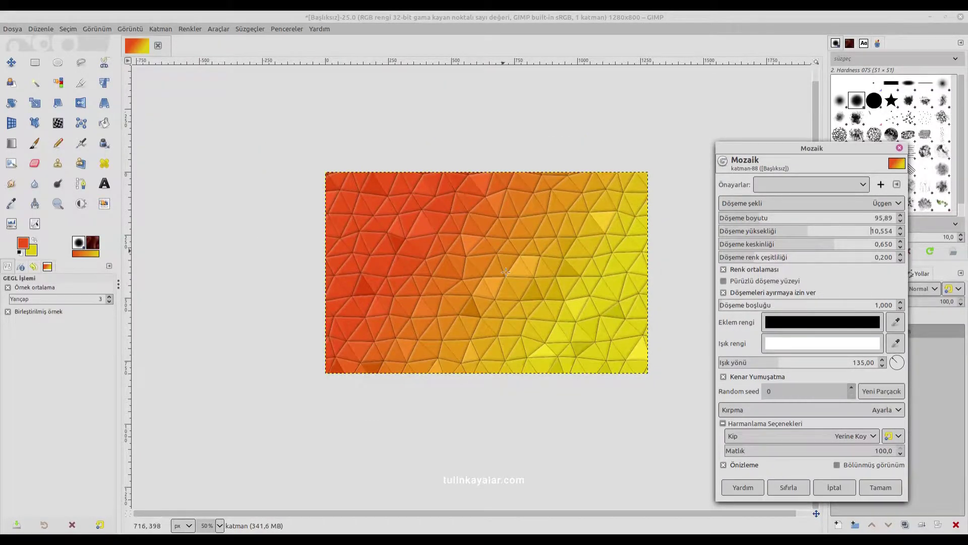
{"action": "key", "text": "plus"}
{"action": "key", "text": "plus"}
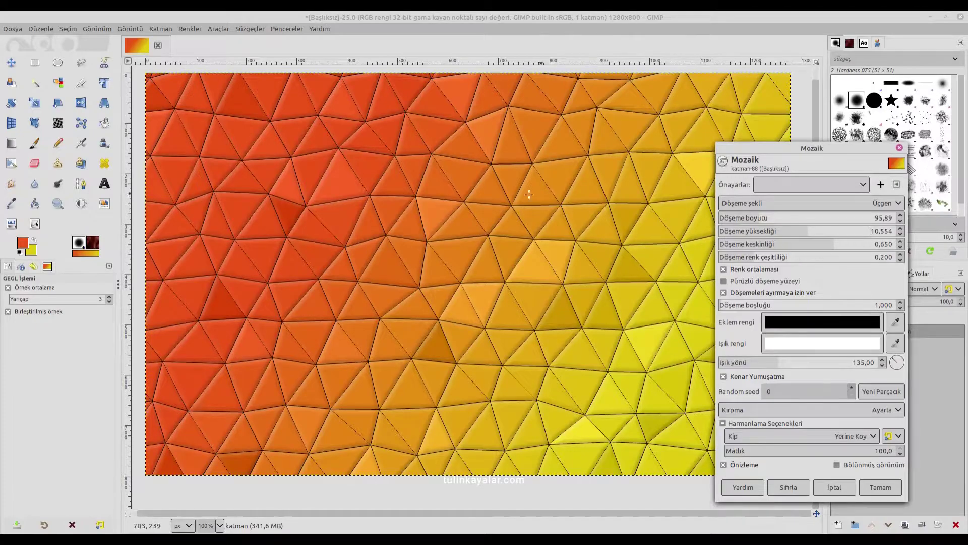
{"action": "left_click", "coordinate": [782, 245]}
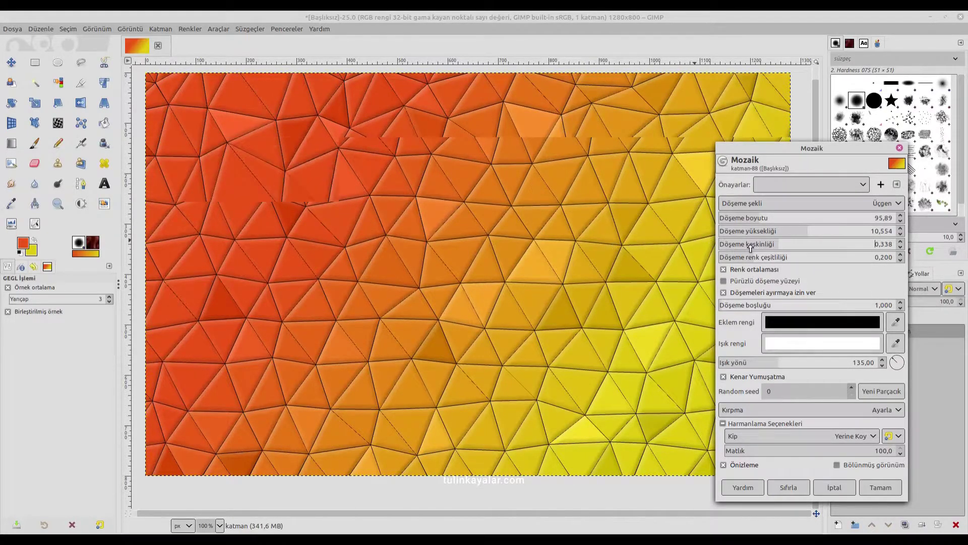
Set tile neatness 0.420, colour variation 0.474, no rough surface, and tile spacing 3.014.
{"action": "left_click", "coordinate": [746, 245]}
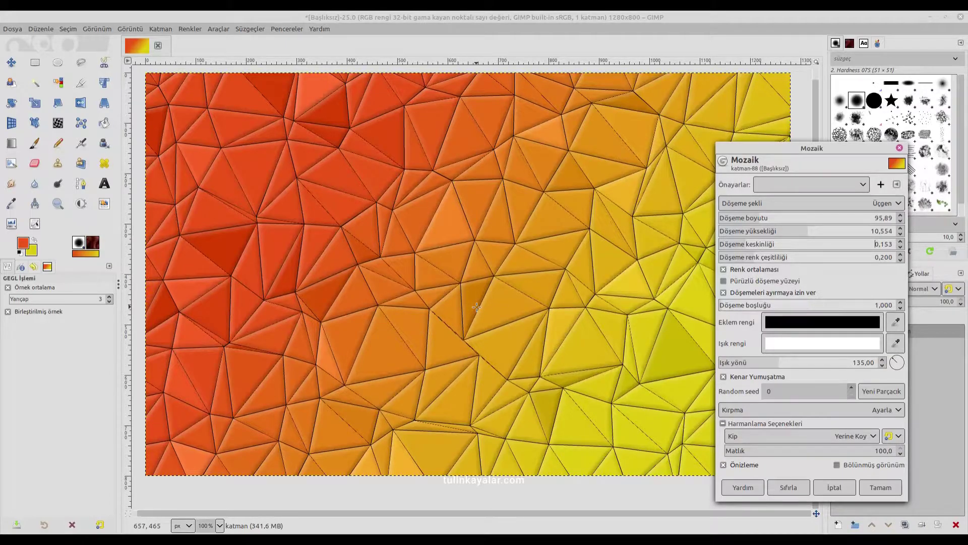
{"action": "left_click", "coordinate": [791, 242]}
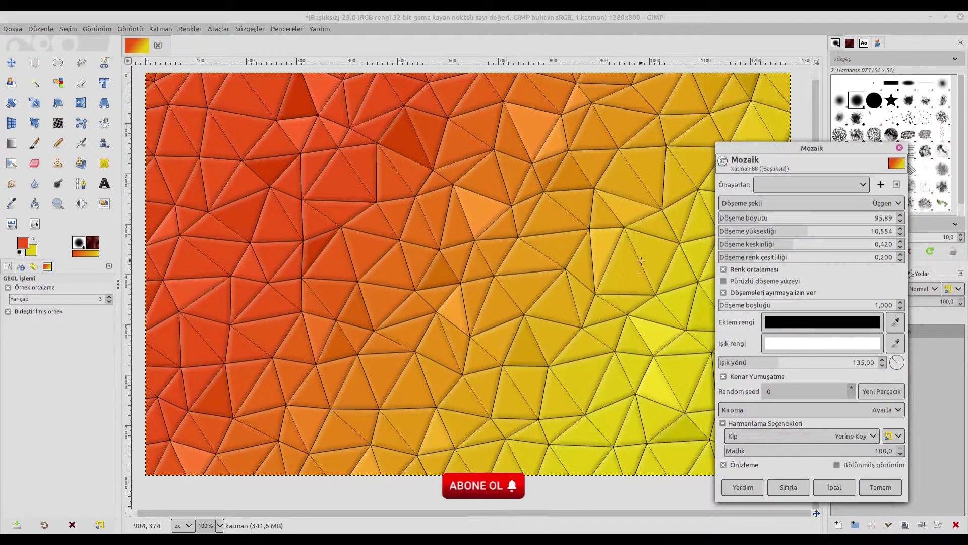
{"action": "left_click", "coordinate": [804, 257]}
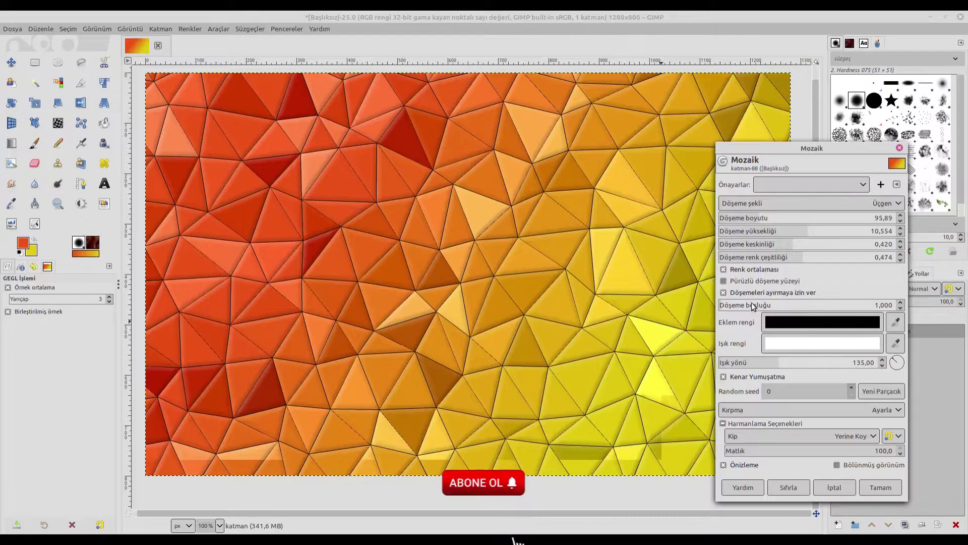
{"action": "left_click", "coordinate": [724, 281]}
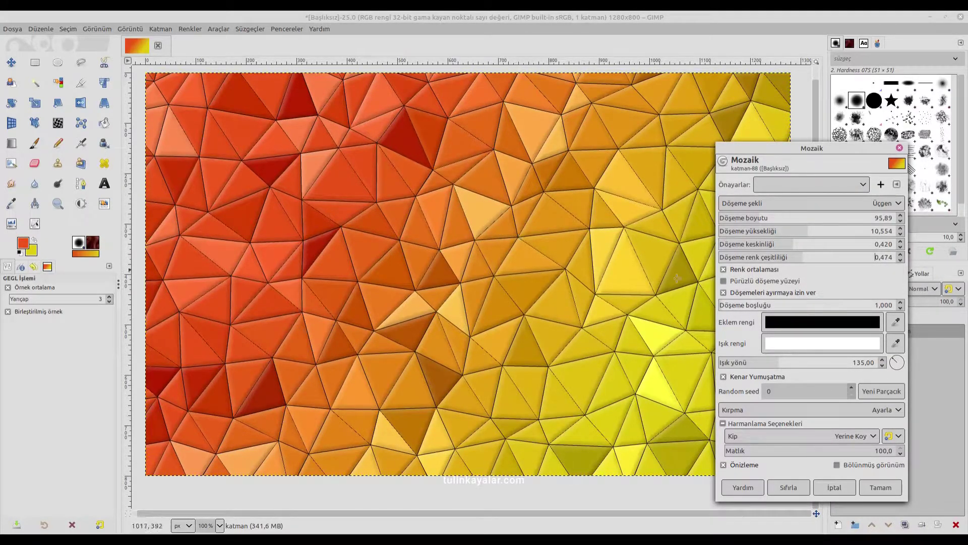
{"action": "left_click", "coordinate": [733, 306]}
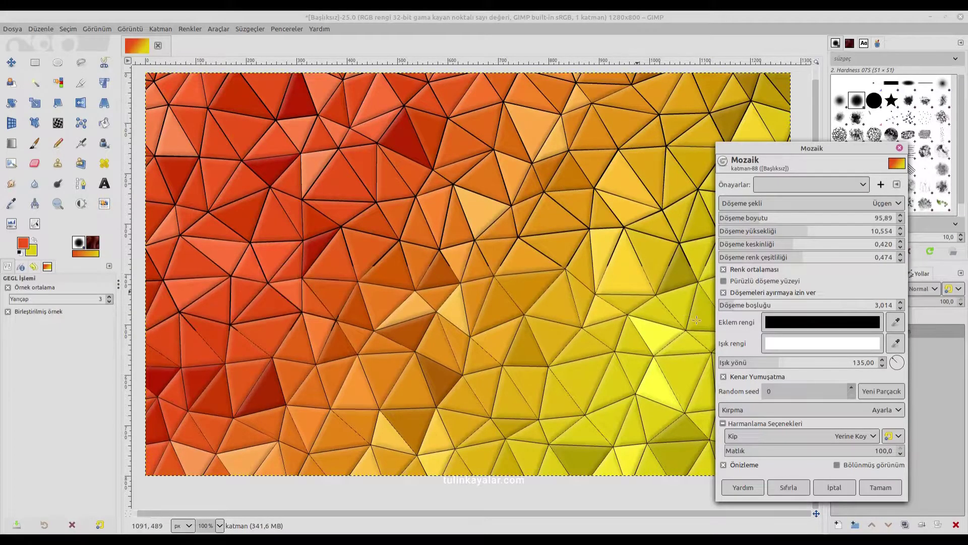
Bring the Mosaic tile spacing down to 0, then back up to 1.170.
{"action": "left_click_drag", "start_coordinate": [728, 309], "coordinate": [705, 308]}
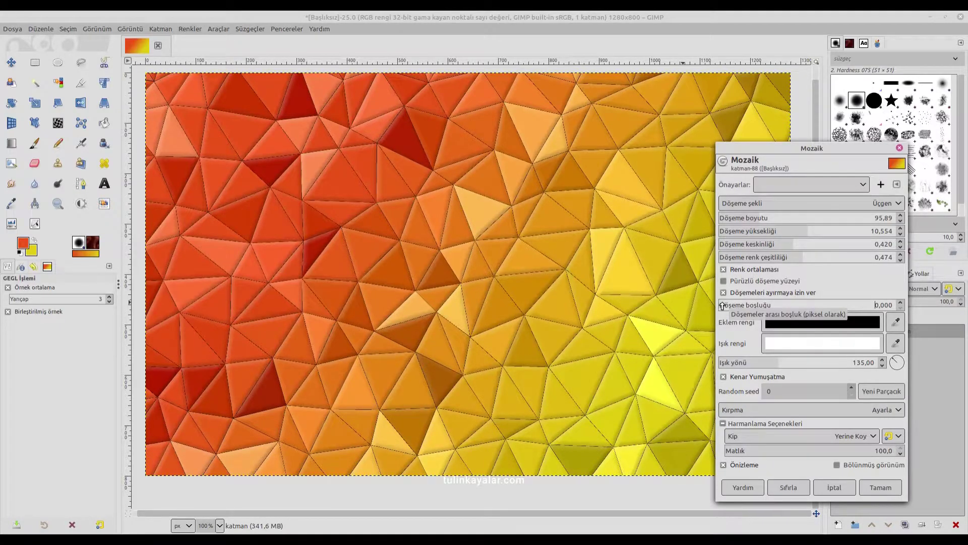
{"action": "left_click", "coordinate": [722, 305]}
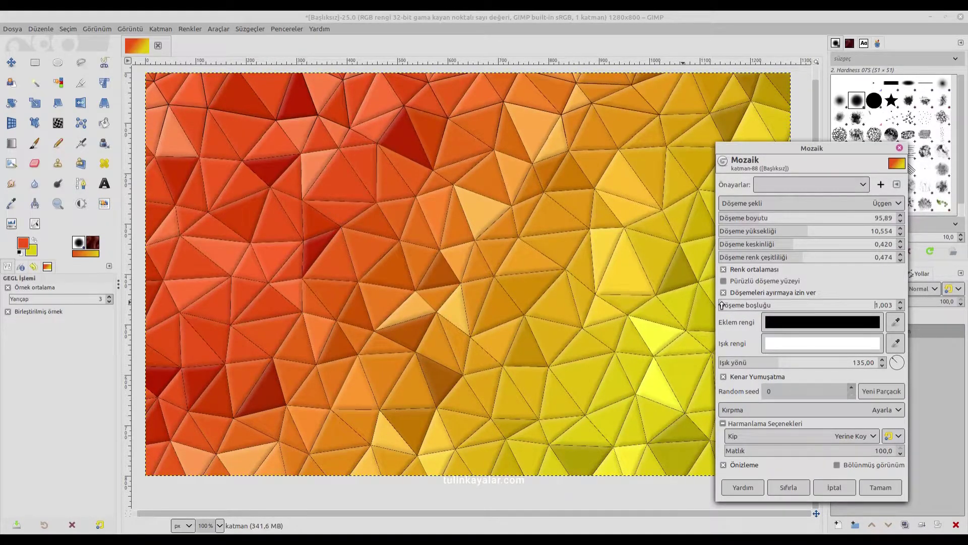
{"action": "left_click", "coordinate": [723, 305]}
{"action": "type", "text": "1,170"}
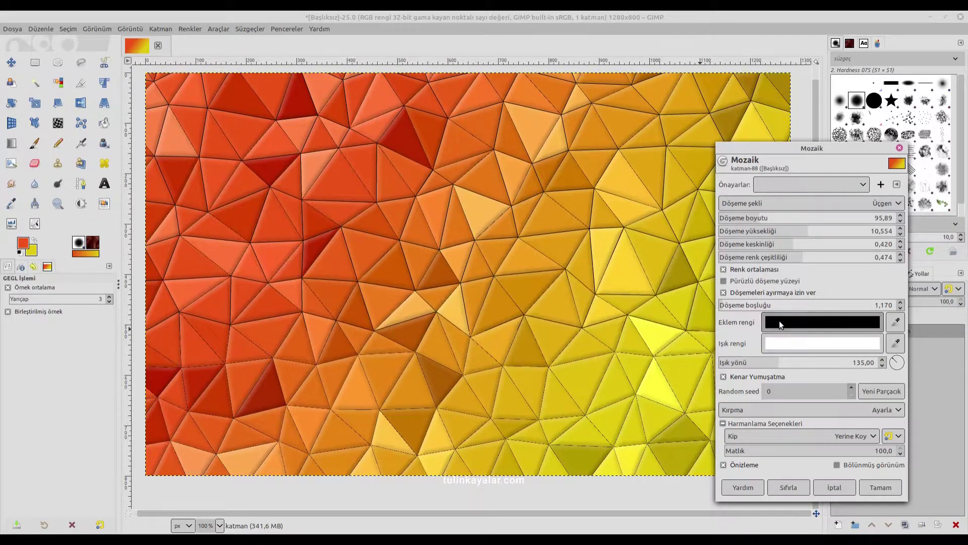
Make the Mosaic joint colour dark brown 974902 by sampling an orange and darkening it.
{"action": "left_click", "coordinate": [780, 324]}
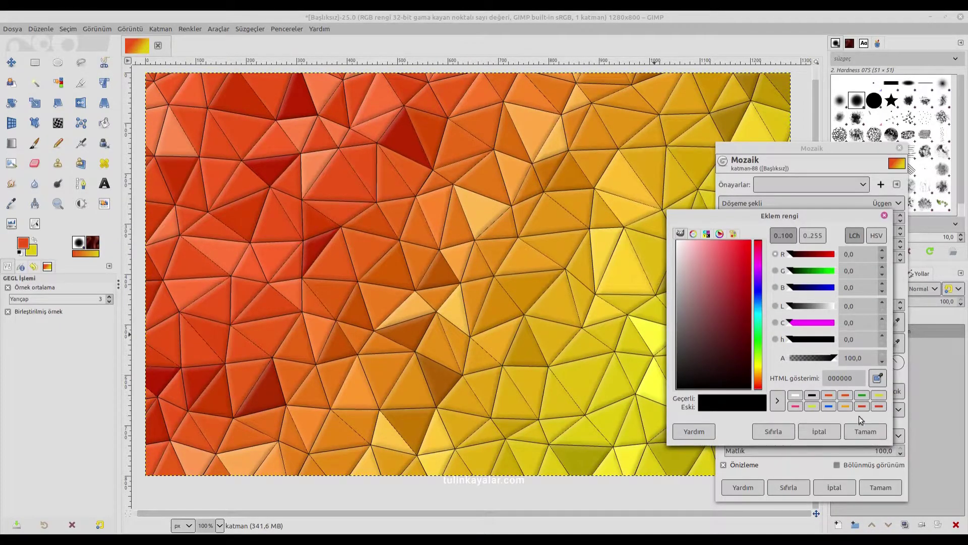
{"action": "left_click", "coordinate": [878, 379]}
{"action": "left_click", "coordinate": [491, 172]}
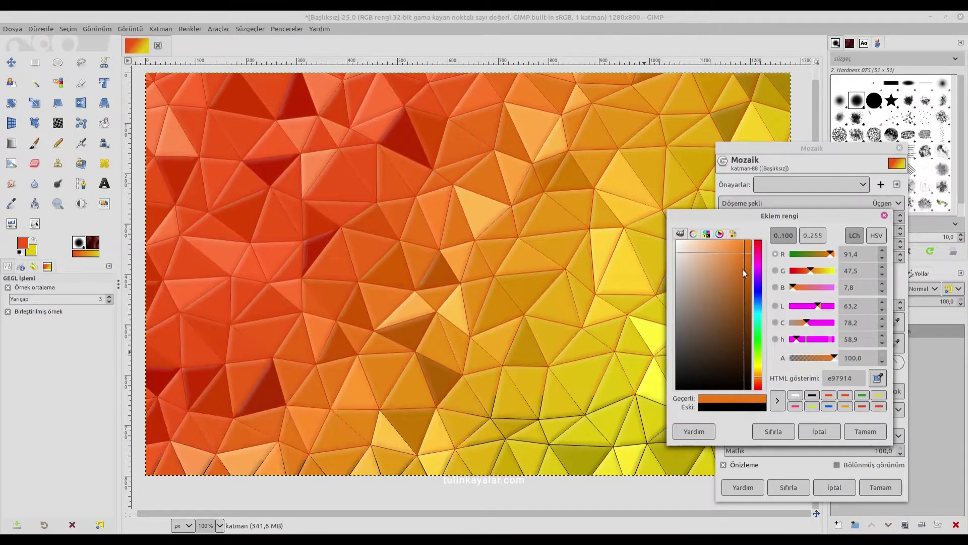
{"action": "left_click_drag", "start_coordinate": [744, 273], "coordinate": [750, 301]}
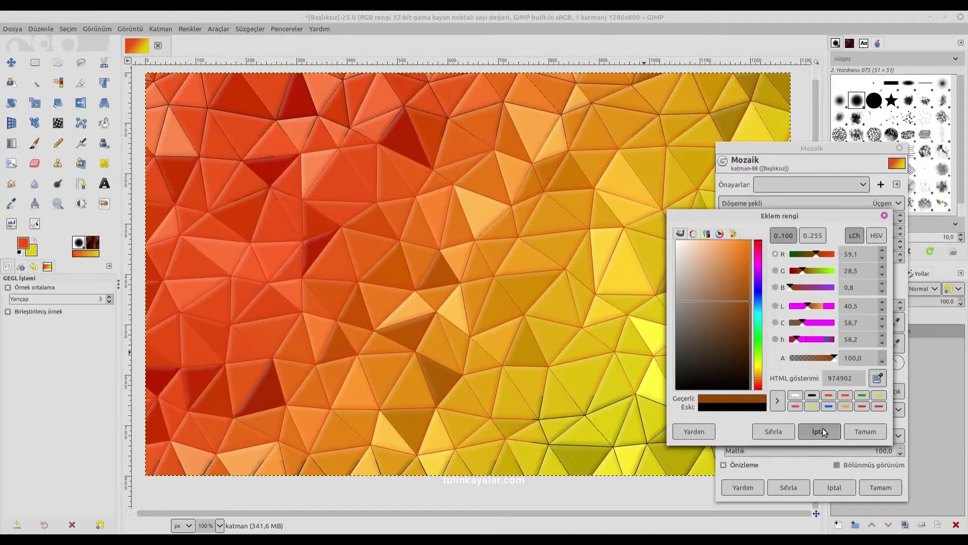
{"action": "left_click", "coordinate": [863, 432]}
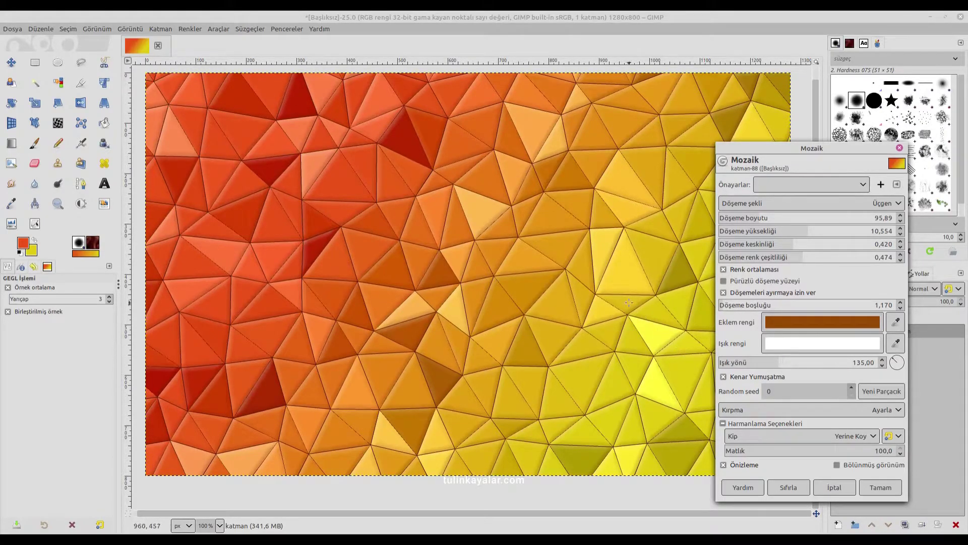
Keep the Mosaic light colour white and enable tile antialiasing.
{"action": "left_click", "coordinate": [789, 343]}
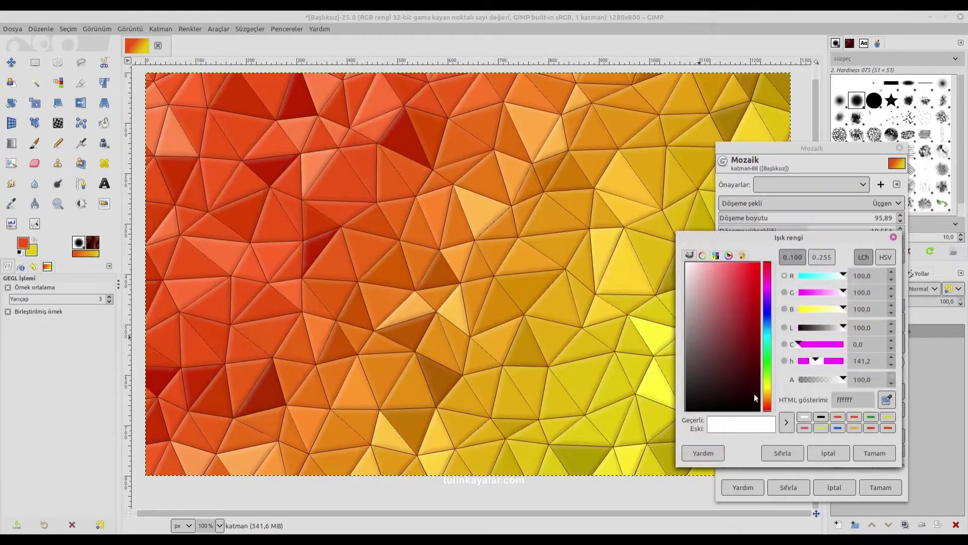
{"action": "left_click", "coordinate": [828, 453]}
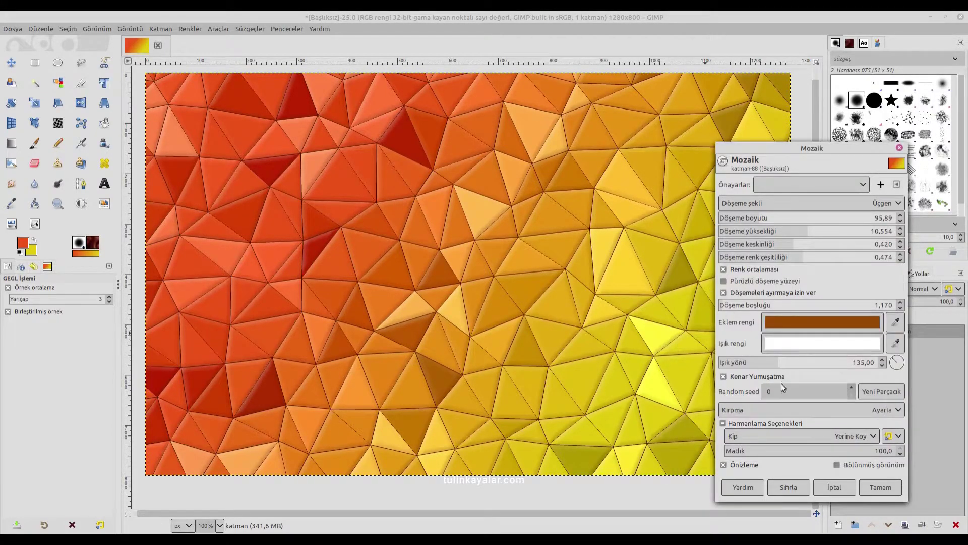
{"action": "left_click", "coordinate": [723, 376]}
Move the Mosaic dialog up-left, leaving Clipping, filter Blend Mode and layer Mode unchanged.
{"action": "left_click", "coordinate": [785, 410]}
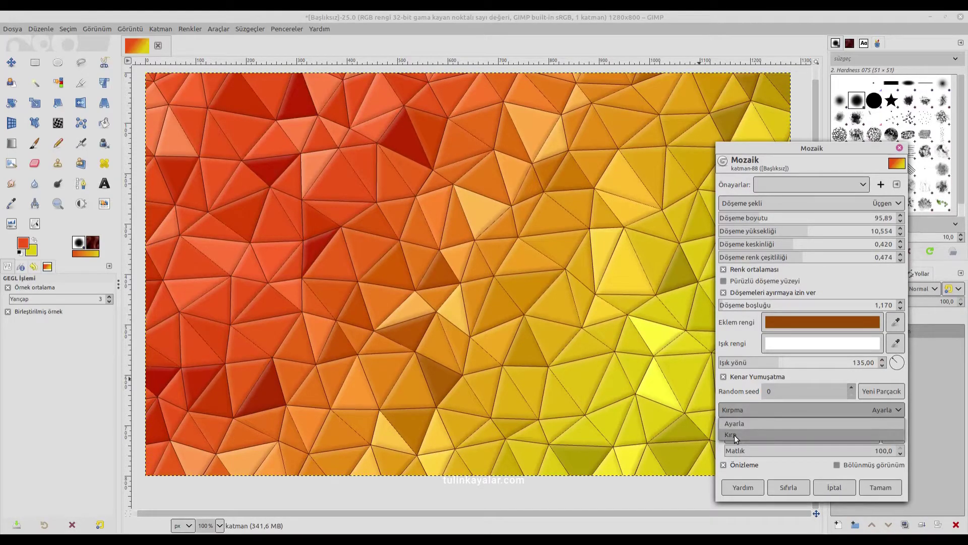
{"action": "left_click", "coordinate": [735, 425]}
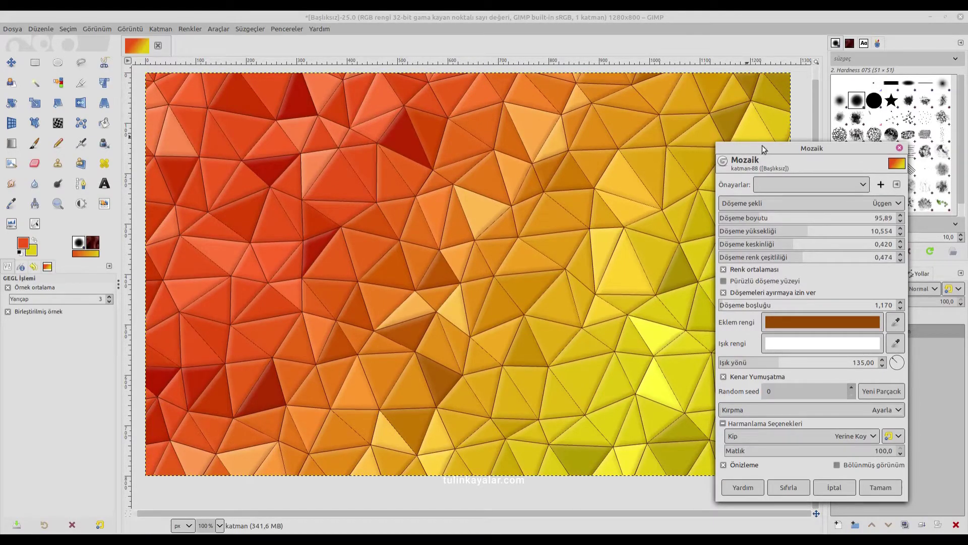
{"action": "left_click_drag", "start_coordinate": [767, 149], "coordinate": [693, 103]}
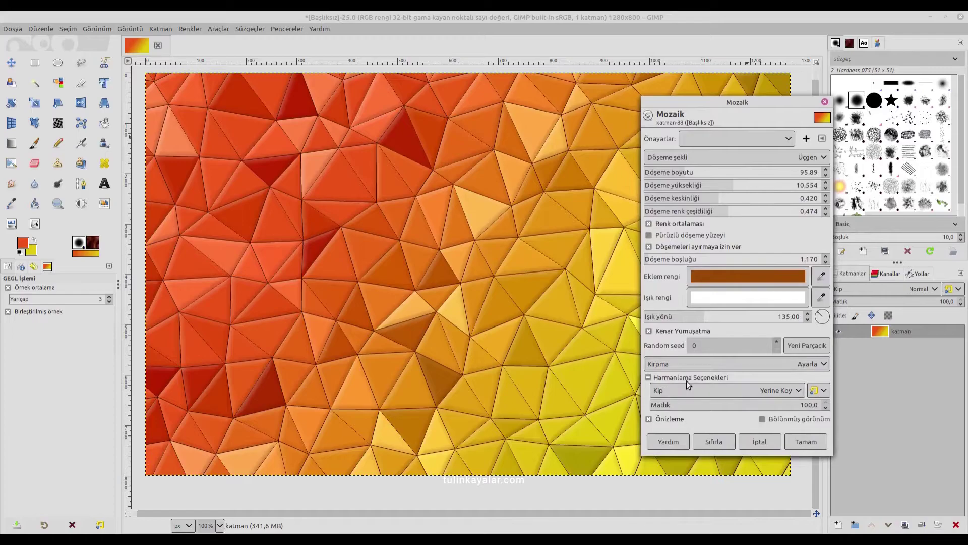
{"action": "left_click", "coordinate": [719, 391]}
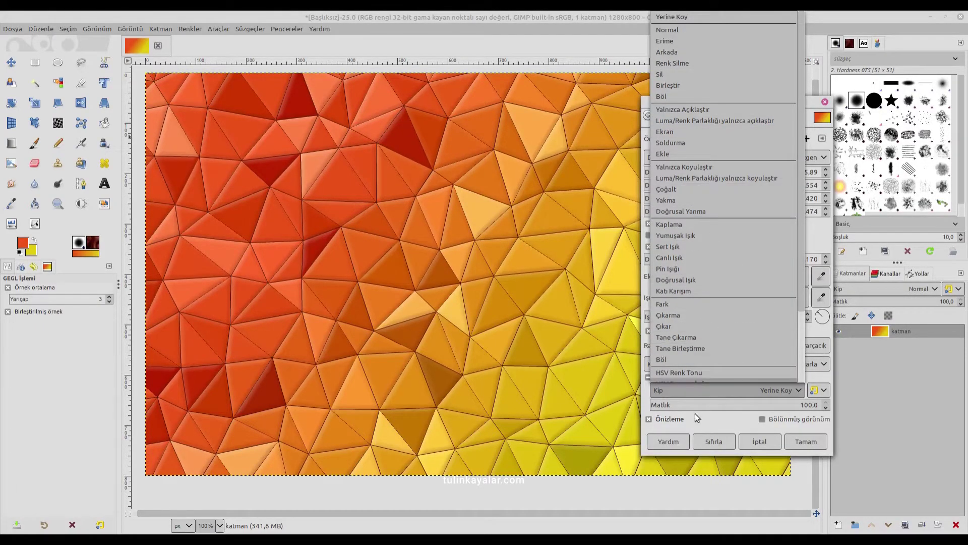
{"action": "left_click", "coordinate": [705, 428]}
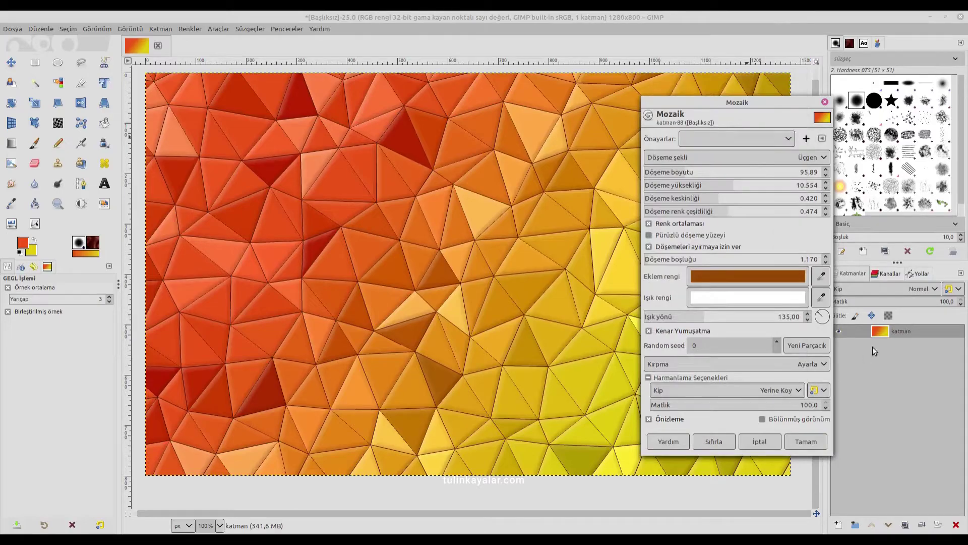
{"action": "left_click", "coordinate": [881, 289]}
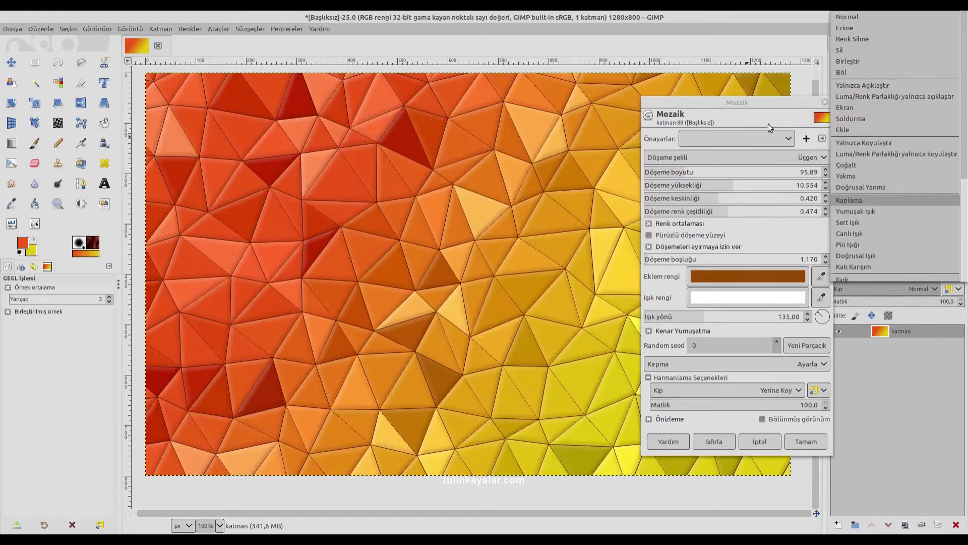
{"action": "left_click", "coordinate": [747, 101]}
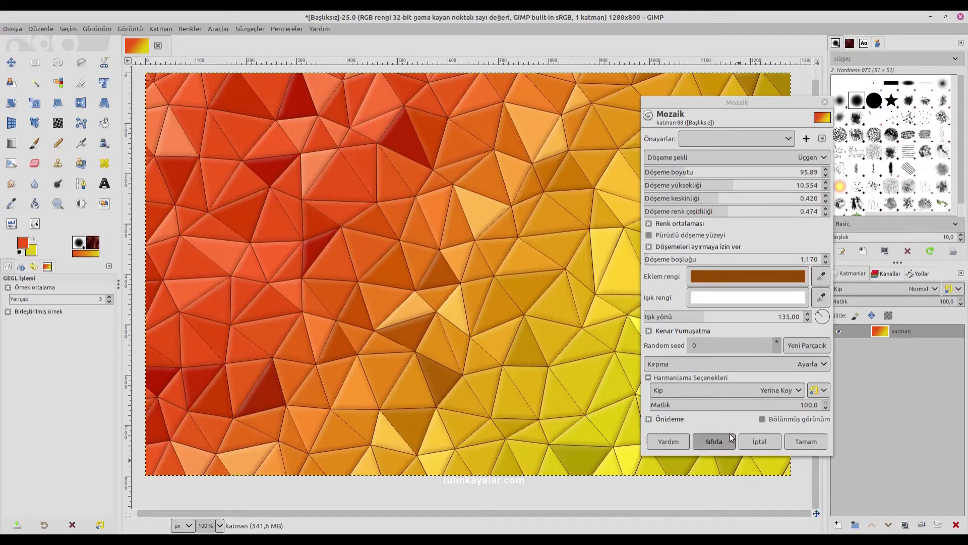
Apply the triangular Mosaic filter with brown grout, leaving the layer in Normal mode at 100 opacity.
{"action": "left_click", "coordinate": [805, 442]}
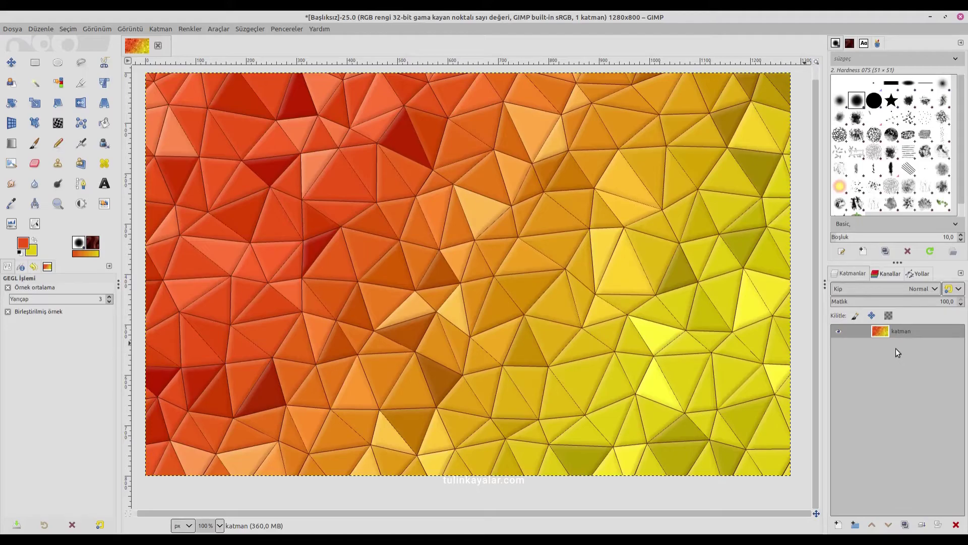
{"action": "left_click", "coordinate": [878, 290]}
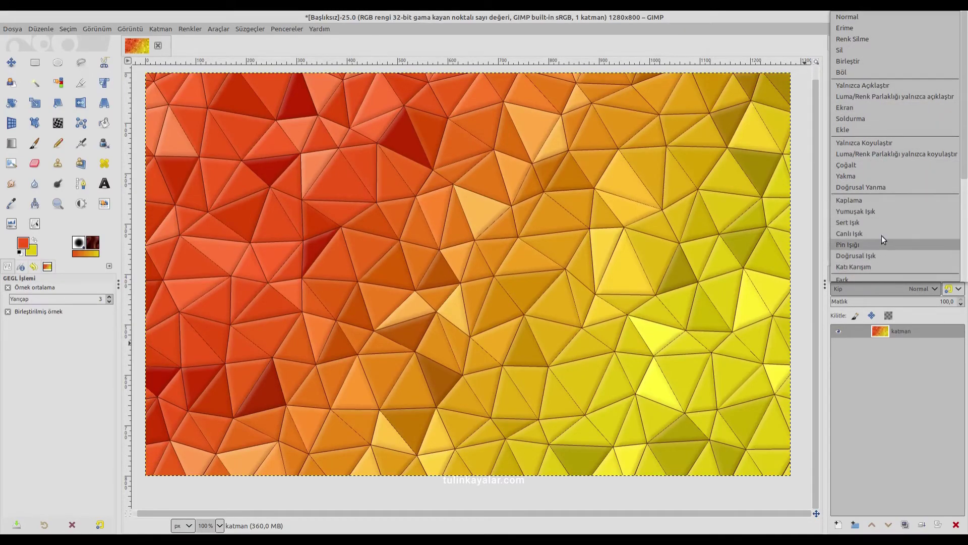
{"action": "left_click", "coordinate": [799, 280]}
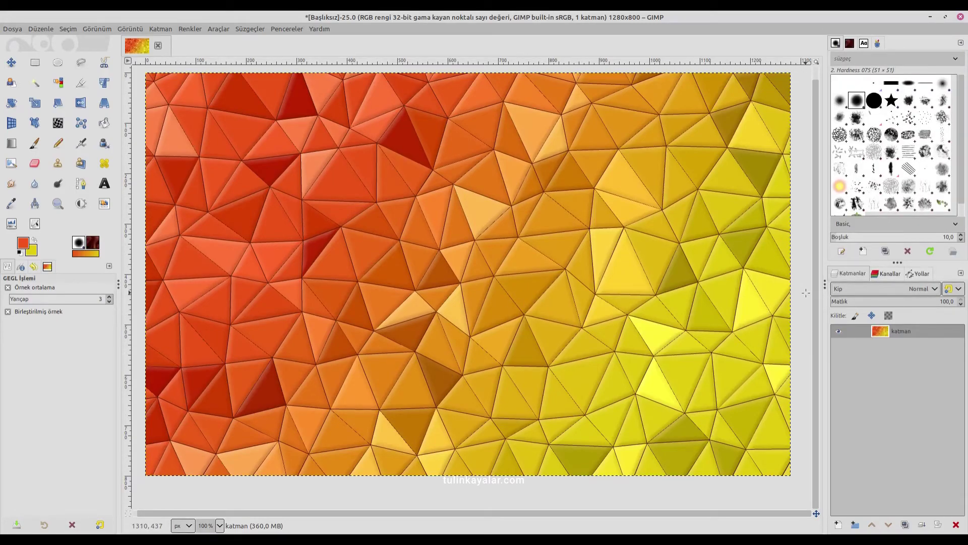